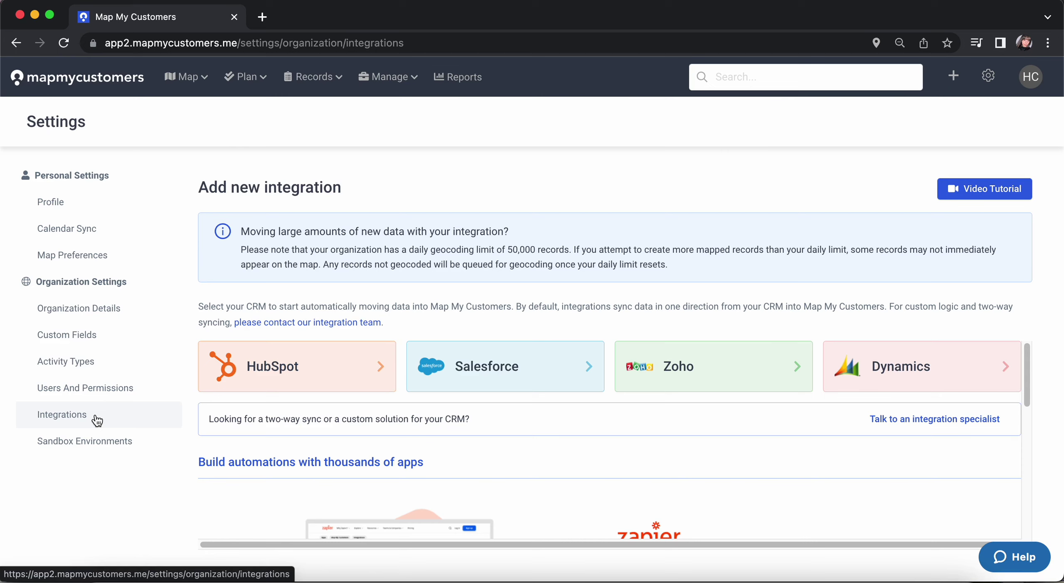
- Open the HubSpot integration wizard, showing Companies, People and Deals enabled for incoming sync
{"action": "left_click", "coordinate": [95, 421]}
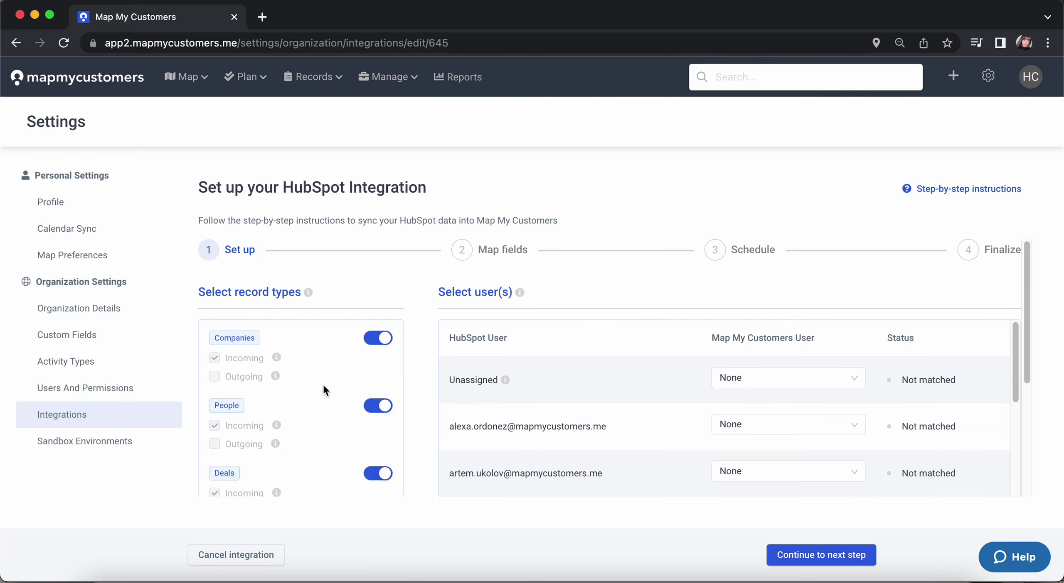
{"action": "scroll", "coordinate": [321, 384], "scroll_direction": "down", "scroll_amount": 2}
{"action": "scroll", "coordinate": [311, 376], "scroll_direction": "down", "scroll_amount": 1}
{"action": "scroll", "coordinate": [314, 377], "scroll_direction": "up", "scroll_amount": 3}
- Match the second HubSpot user to the integrations account
{"action": "left_click", "coordinate": [781, 422]}
{"action": "left_click", "coordinate": [781, 471]}
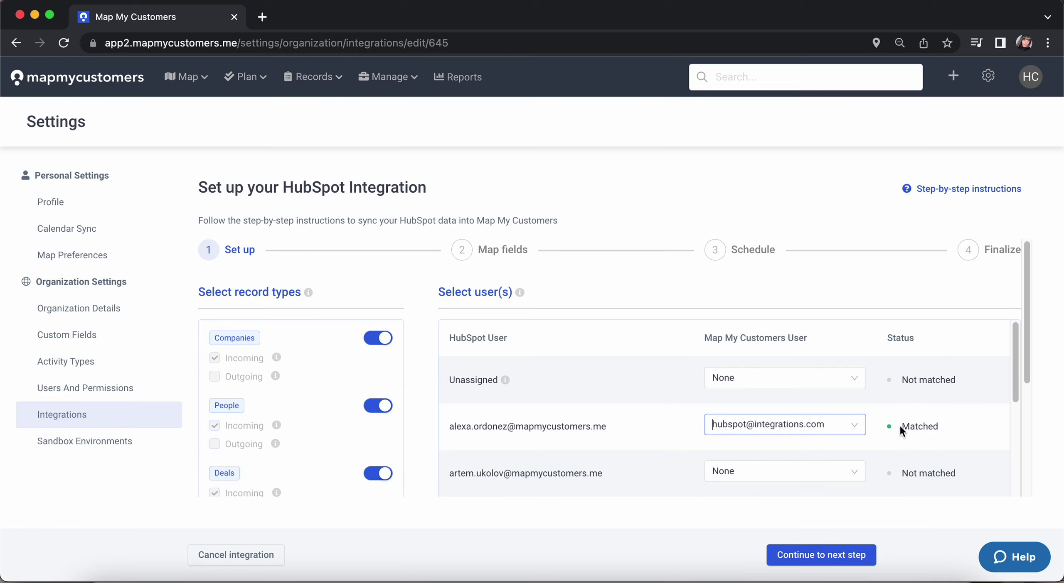
- Advance to Map fields, review the Companies mappings, then collapse that section
{"action": "left_click", "coordinate": [819, 555]}
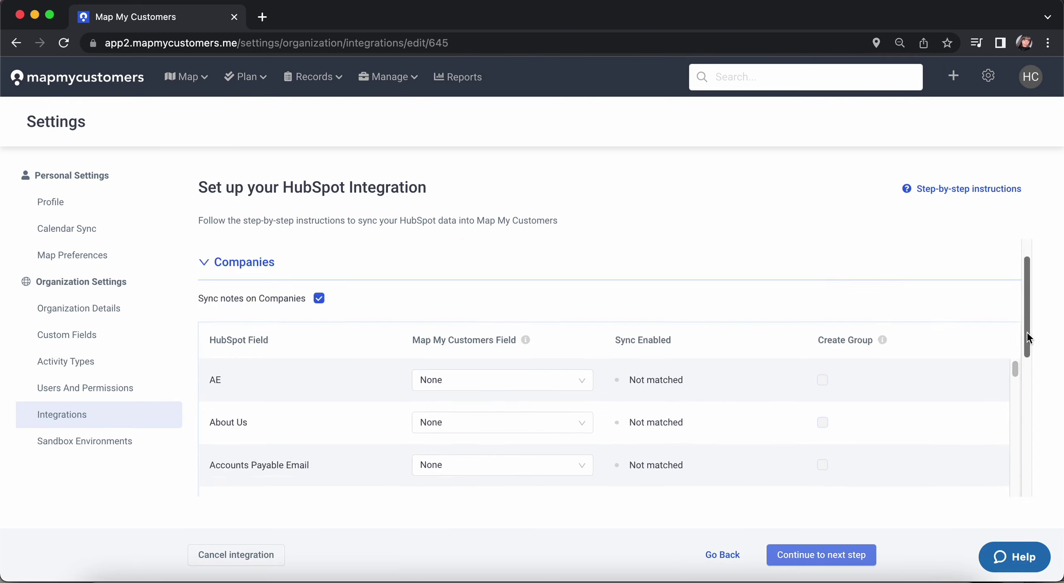
{"action": "left_click_drag", "start_coordinate": [1026, 312], "coordinate": [1026, 370]}
{"action": "scroll", "coordinate": [592, 350], "scroll_direction": "down", "scroll_amount": 3}
{"action": "scroll", "coordinate": [592, 349], "scroll_direction": "down", "scroll_amount": 3}
{"action": "scroll", "coordinate": [595, 348], "scroll_direction": "down", "scroll_amount": 1}
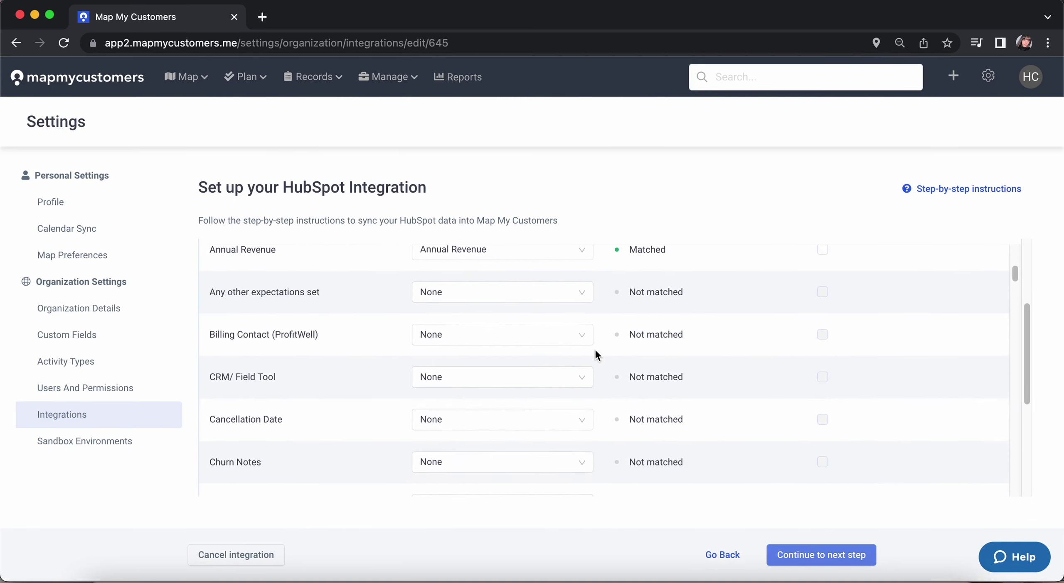
{"action": "scroll", "coordinate": [594, 349], "scroll_direction": "down", "scroll_amount": 5}
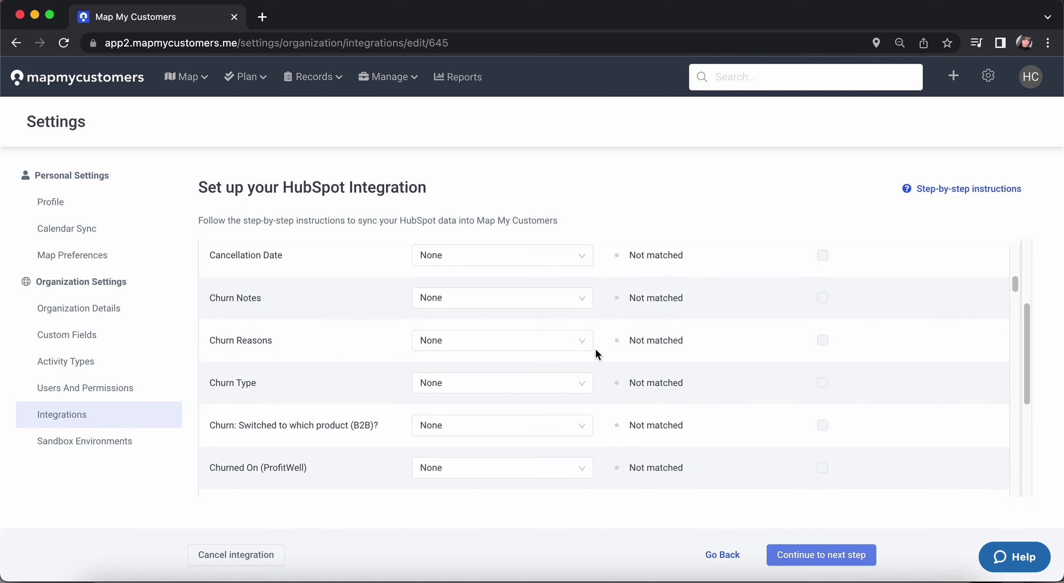
{"action": "scroll", "coordinate": [594, 347], "scroll_direction": "down", "scroll_amount": 4}
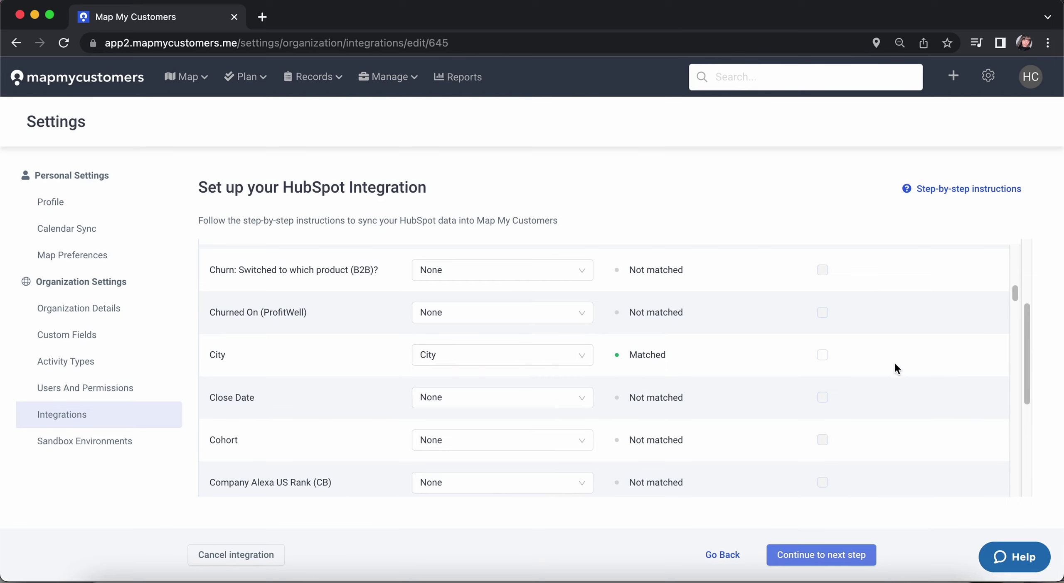
{"action": "left_click_drag", "start_coordinate": [1024, 349], "coordinate": [1023, 284]}
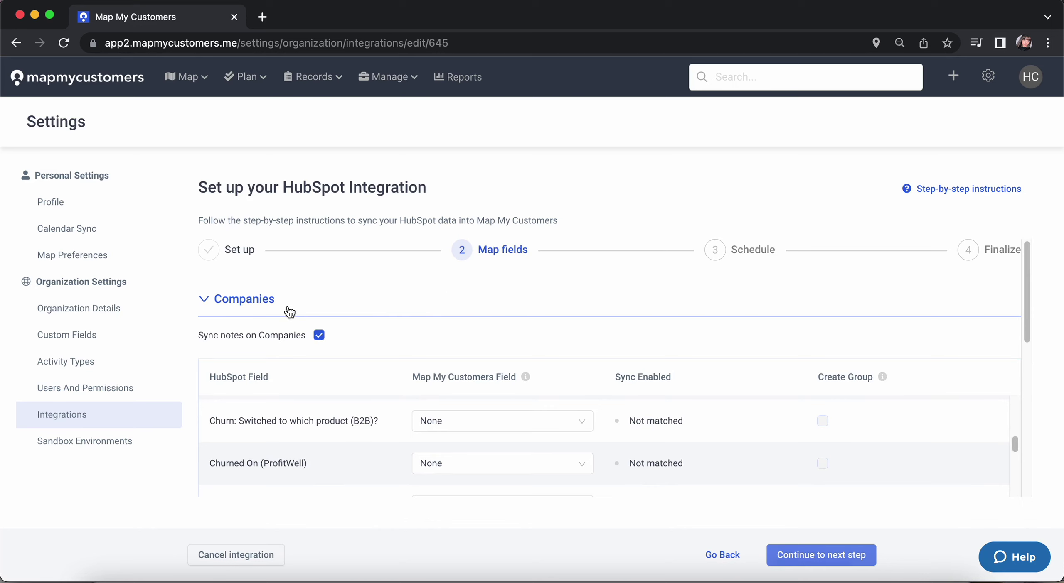
{"action": "left_click", "coordinate": [289, 309]}
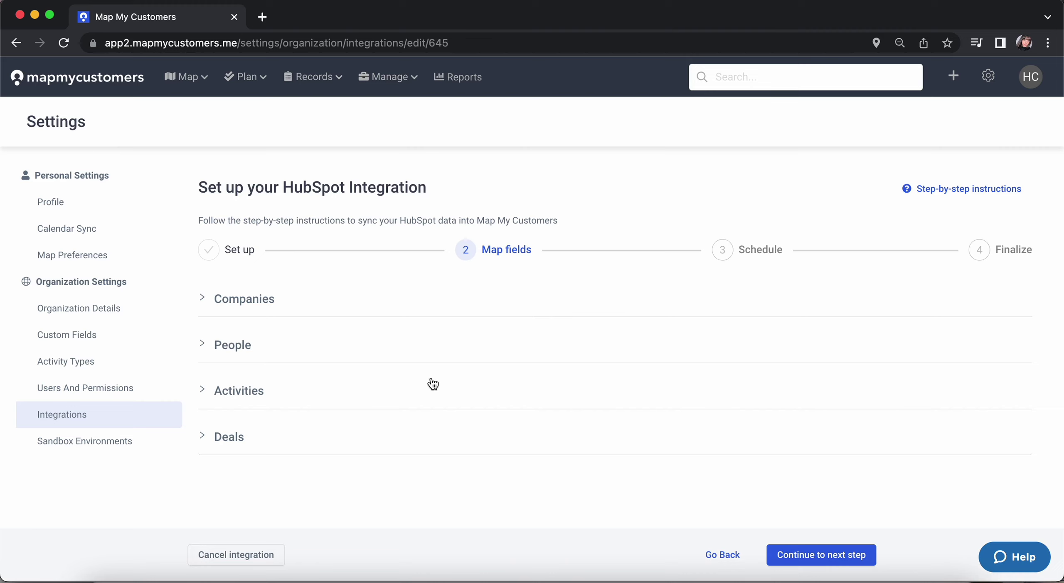
- Expand the People section to review its unmatched HubSpot fields
{"action": "left_click", "coordinate": [236, 346]}
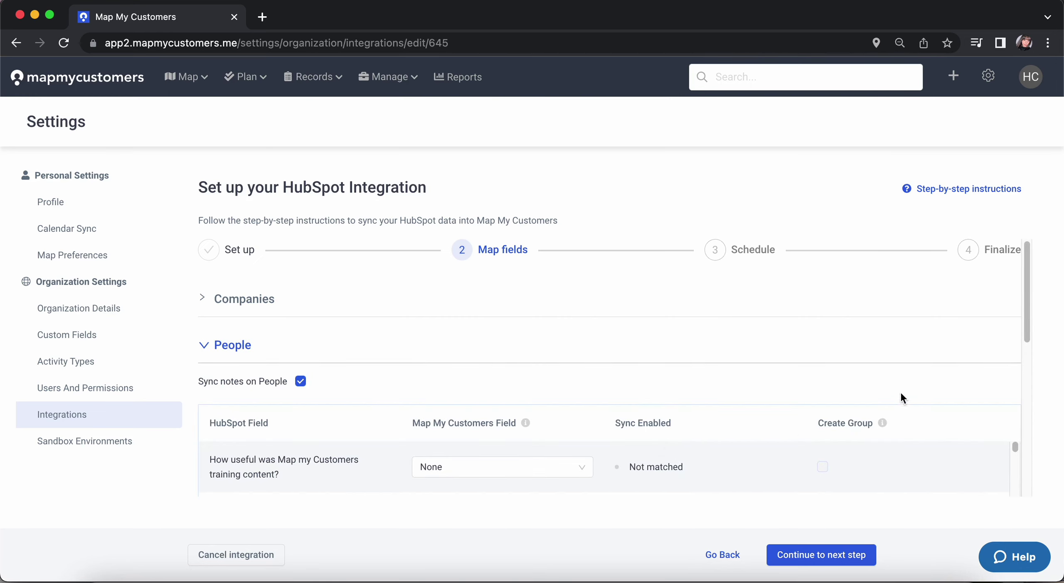
{"action": "left_click_drag", "start_coordinate": [1028, 298], "coordinate": [1031, 376]}
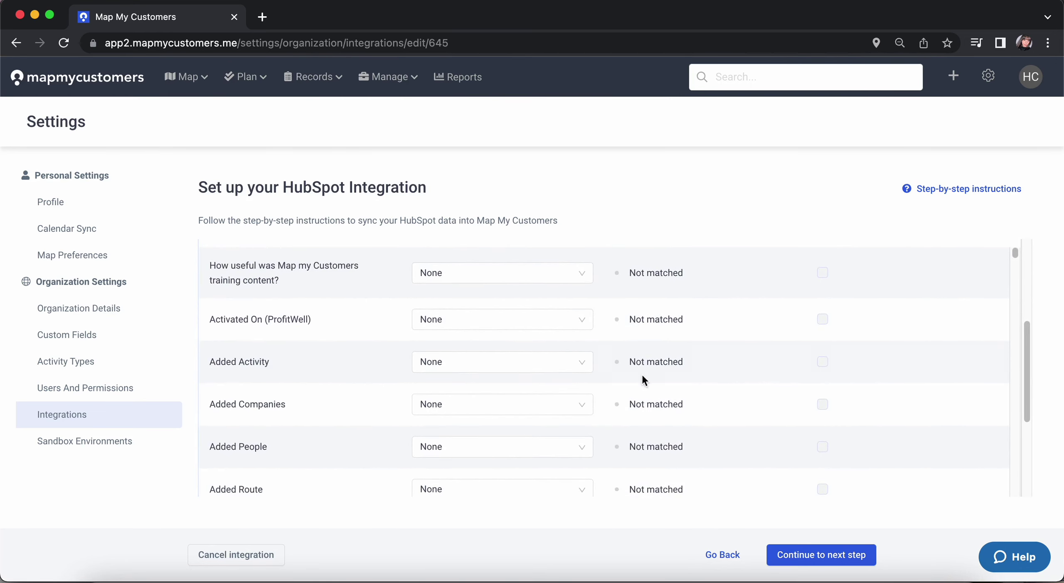
{"action": "scroll", "coordinate": [601, 368], "scroll_direction": "down", "scroll_amount": 1}
{"action": "scroll", "coordinate": [579, 353], "scroll_direction": "down", "scroll_amount": 1}
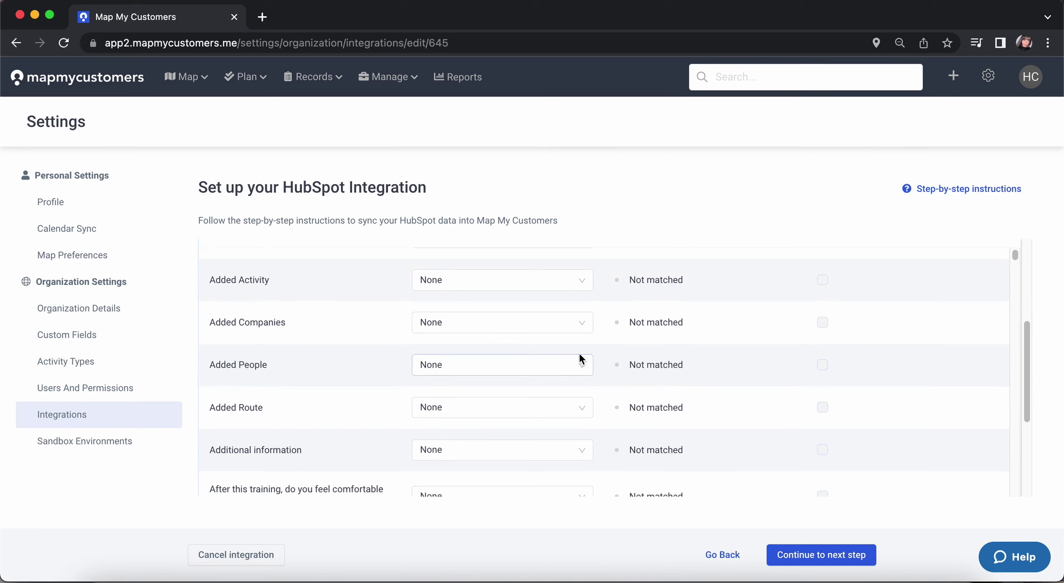
- Map Added Companies to 'Create new custom field'
{"action": "left_click", "coordinate": [558, 326]}
{"action": "scroll", "coordinate": [551, 423], "scroll_direction": "down", "scroll_amount": 5}
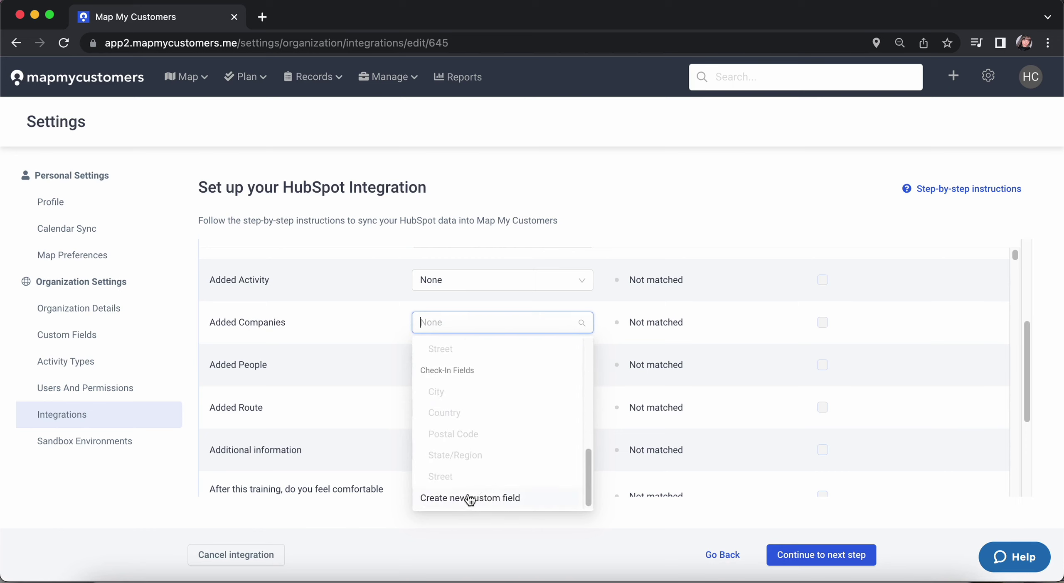
{"action": "left_click", "coordinate": [502, 499]}
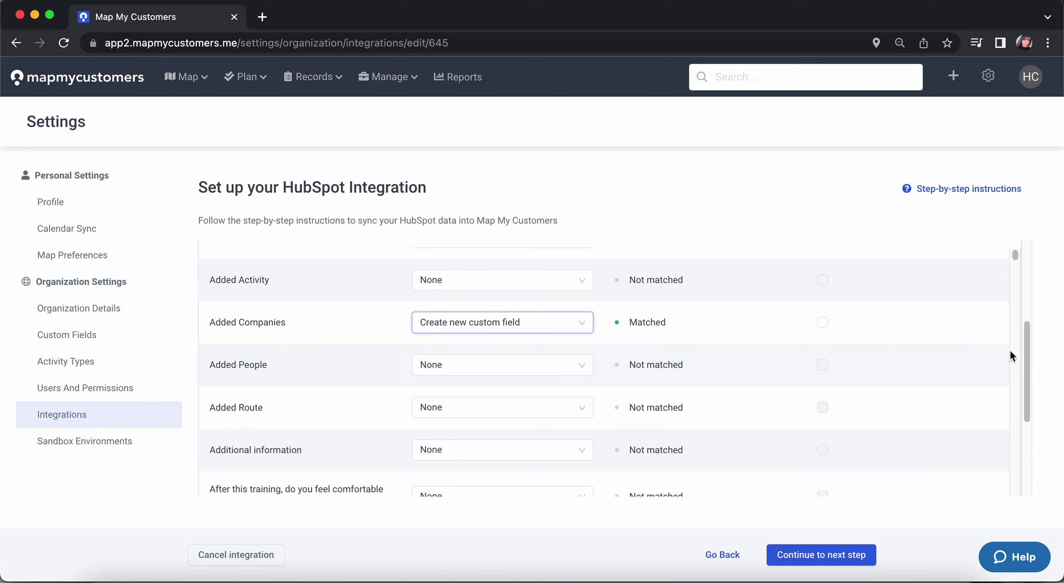
{"action": "scroll", "coordinate": [956, 333], "scroll_direction": "up", "scroll_amount": 2}
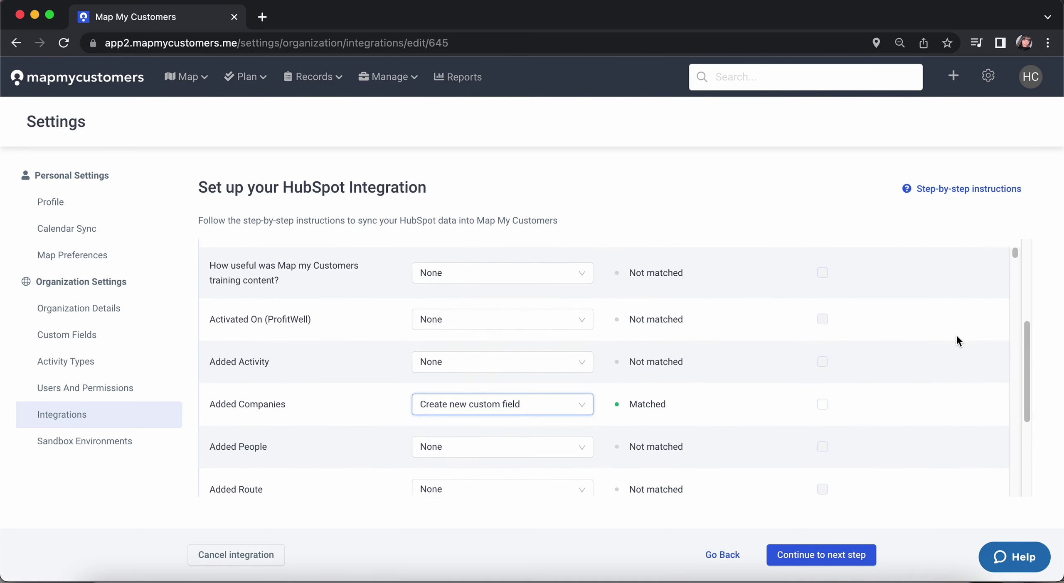
{"action": "scroll", "coordinate": [1024, 334], "scroll_direction": "up", "scroll_amount": 5}
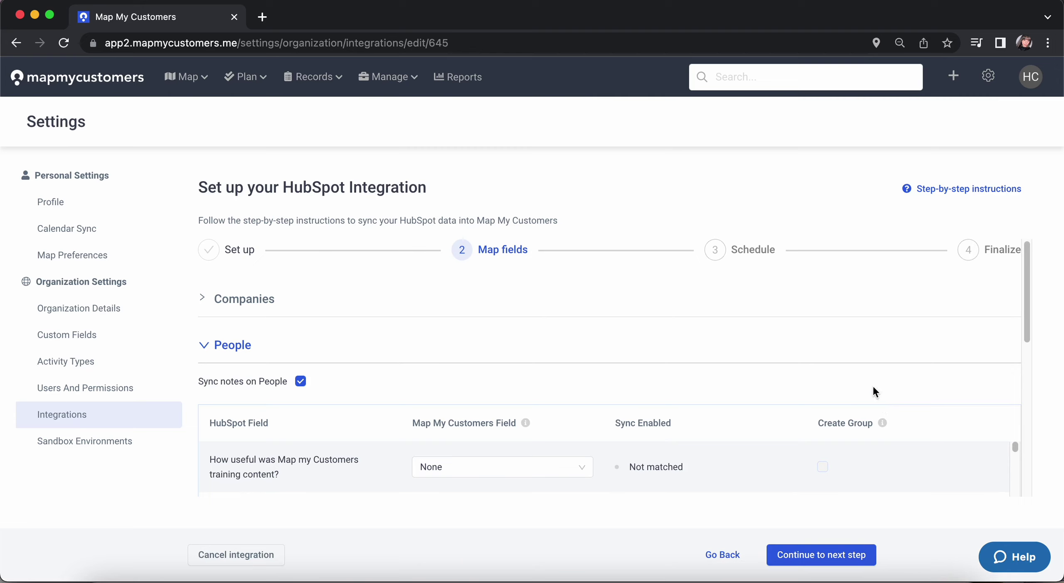
- Advance to the Schedule step and keep the sync frequency at Daily
{"action": "left_click", "coordinate": [830, 556]}
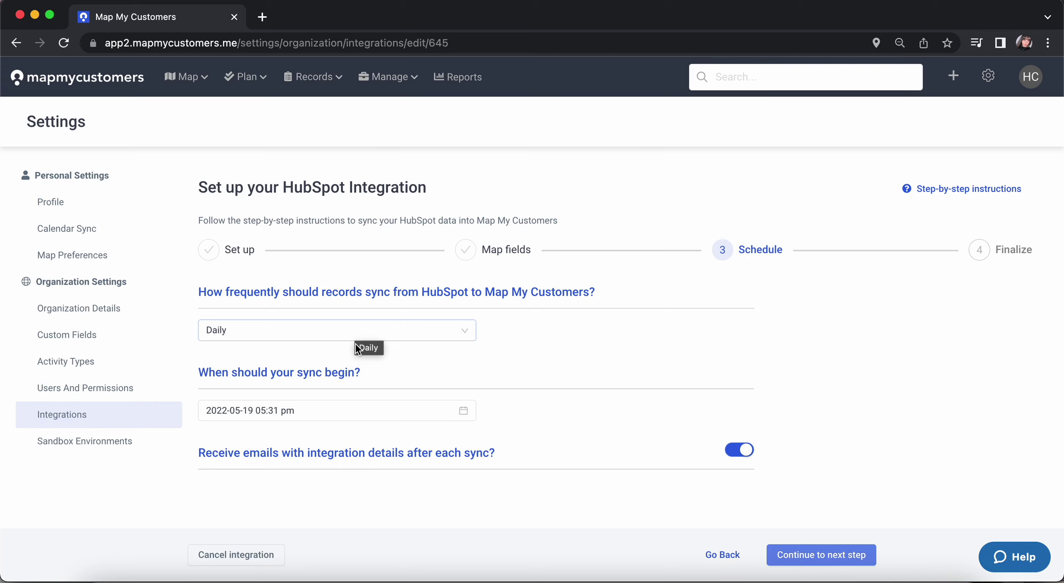
{"action": "left_click", "coordinate": [337, 335]}
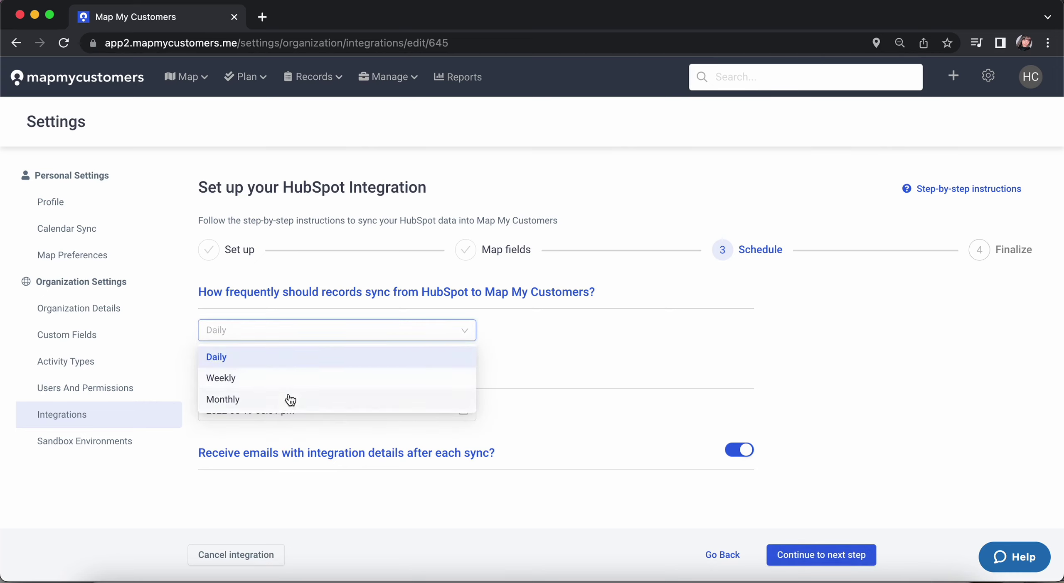
{"action": "left_click", "coordinate": [592, 367]}
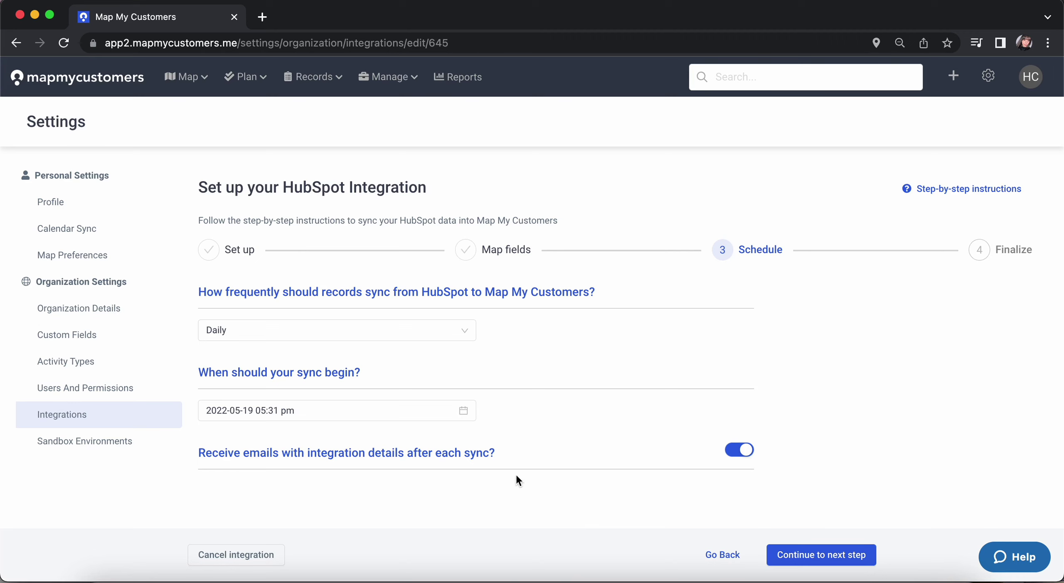
- Advance to Finalize and review the integration details confirmation
{"action": "left_click", "coordinate": [851, 560]}
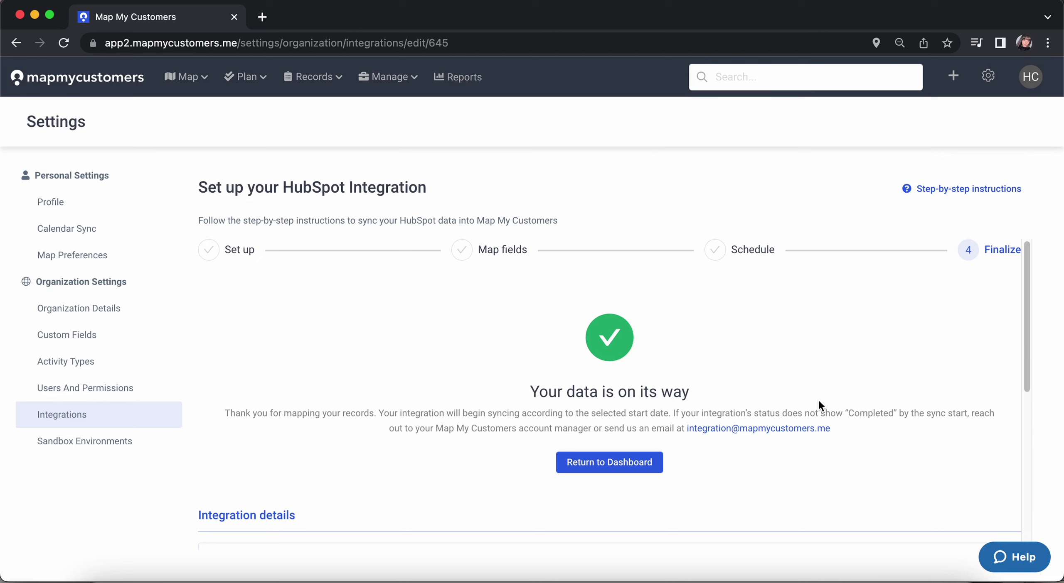
{"action": "left_click_drag", "start_coordinate": [1030, 290], "coordinate": [1026, 448]}
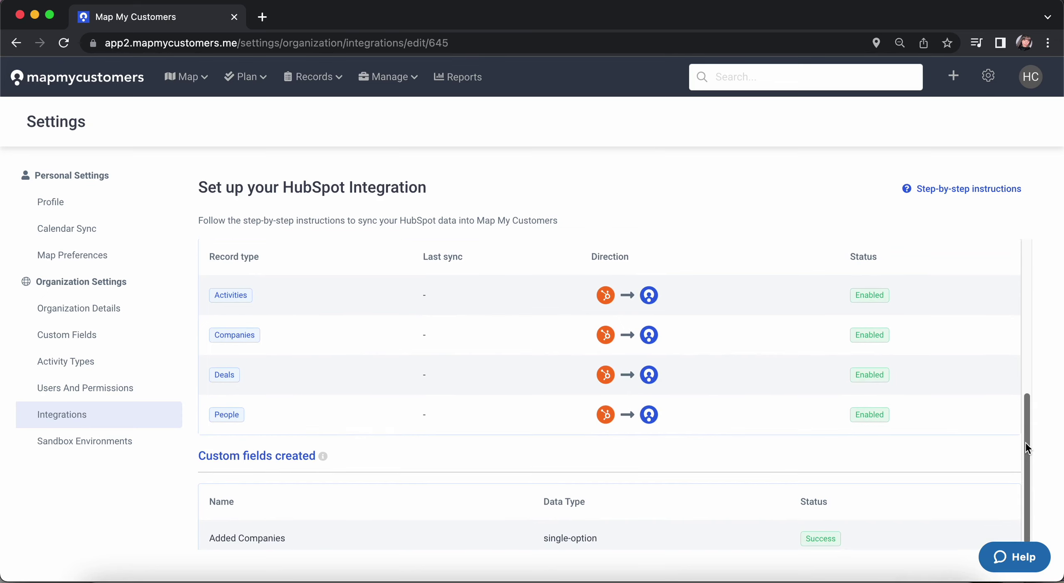
{"action": "left_click_drag", "start_coordinate": [1026, 442], "coordinate": [1028, 290]}
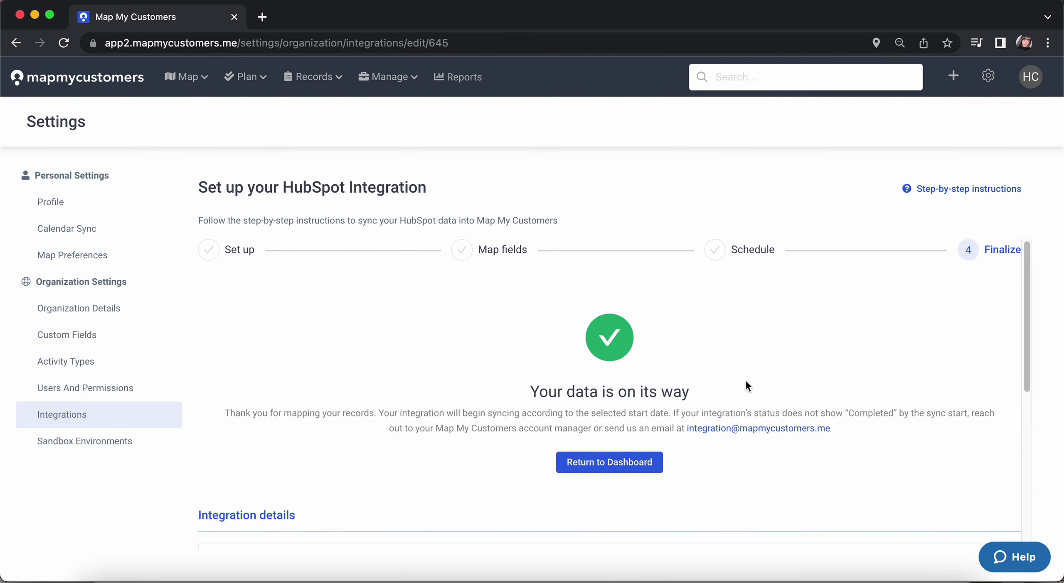